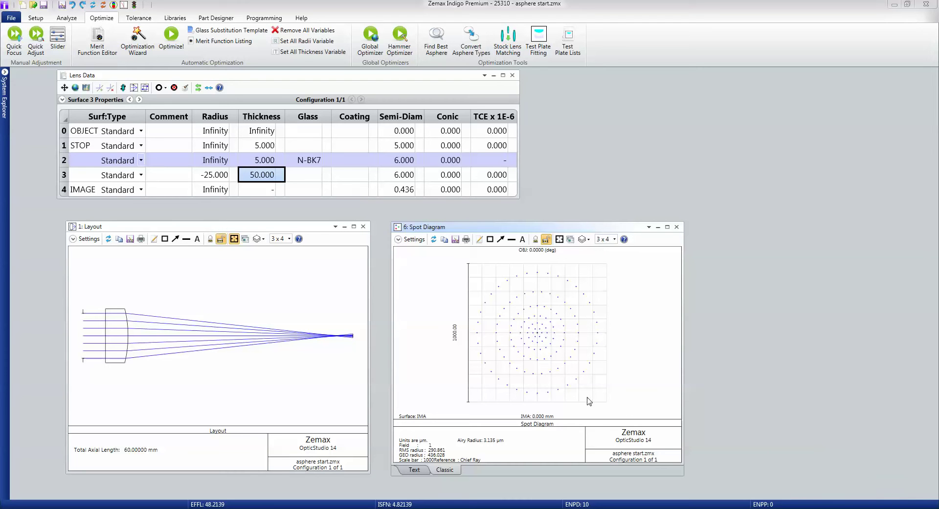
Give surface 3's radius an F Number solve of 5, making it -25.926.
{"action": "left_click", "coordinate": [219, 163]}
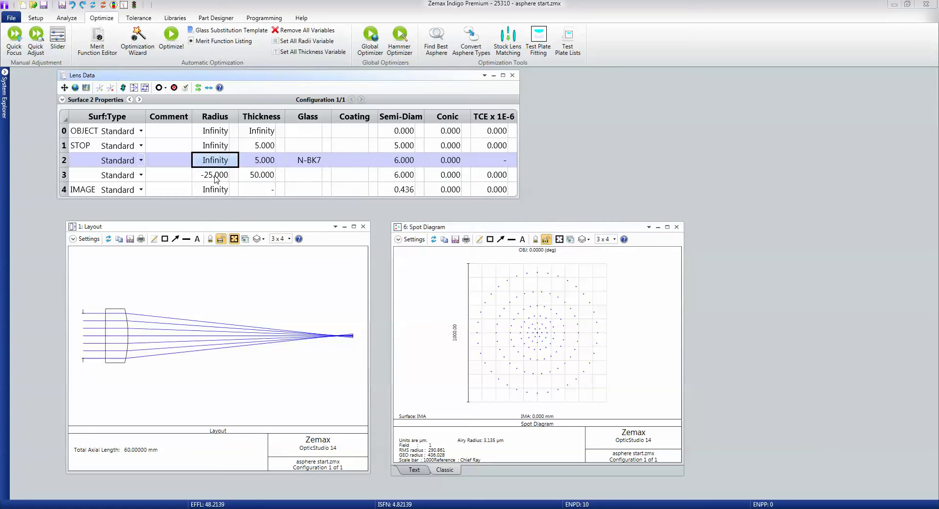
{"action": "left_click", "coordinate": [218, 177]}
{"action": "left_click", "coordinate": [254, 179]}
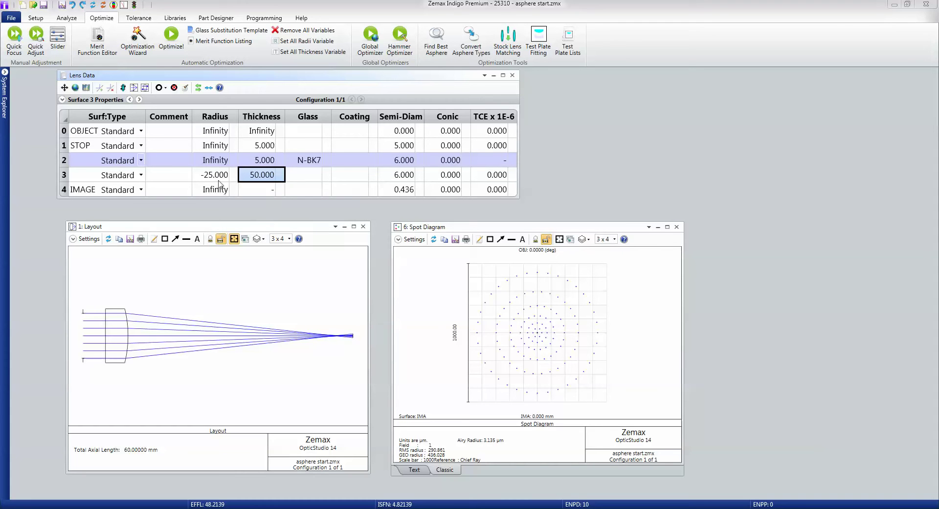
{"action": "left_click", "coordinate": [234, 178]}
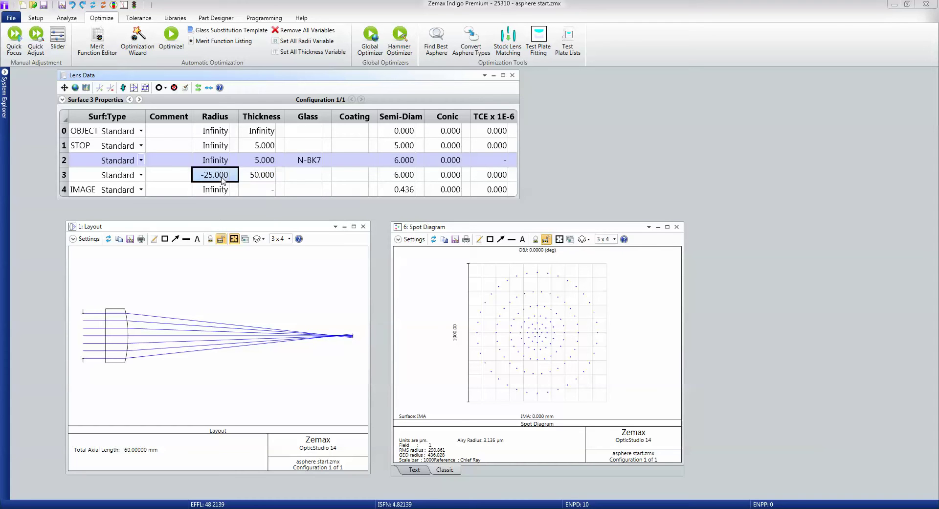
{"action": "left_click", "coordinate": [235, 178]}
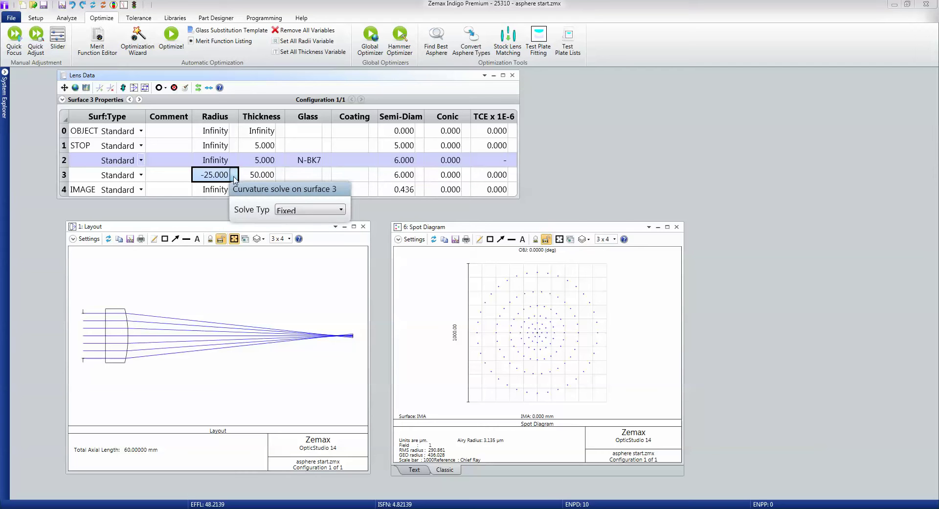
{"action": "left_click", "coordinate": [341, 210]}
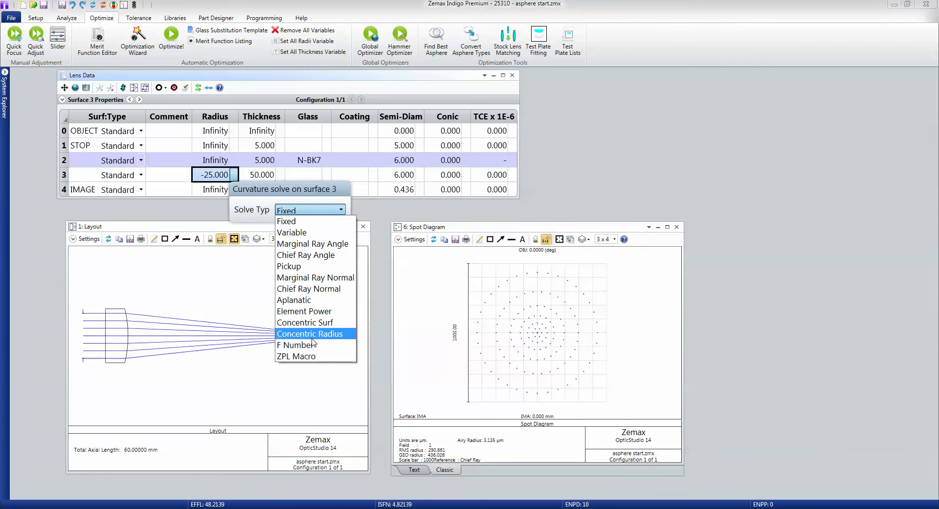
{"action": "left_click", "coordinate": [313, 345]}
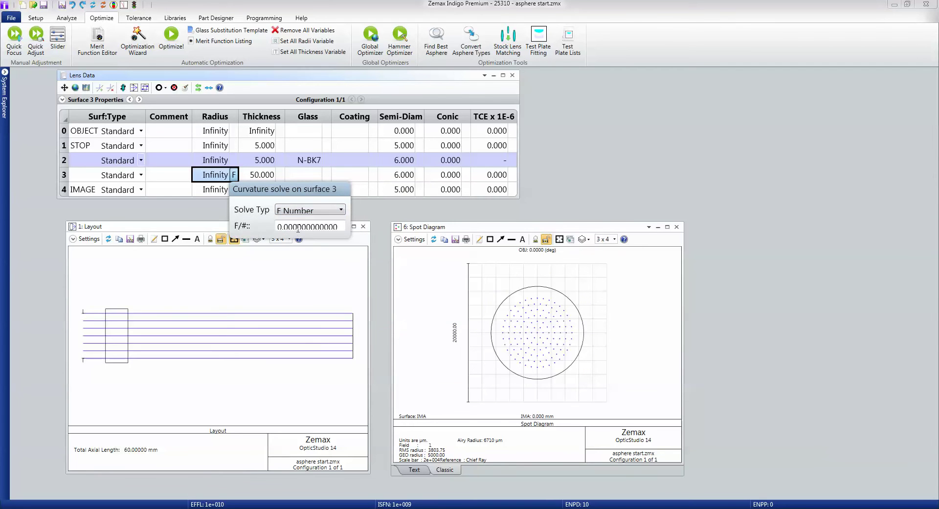
{"action": "left_click_drag", "start_coordinate": [322, 226], "coordinate": [255, 226]}
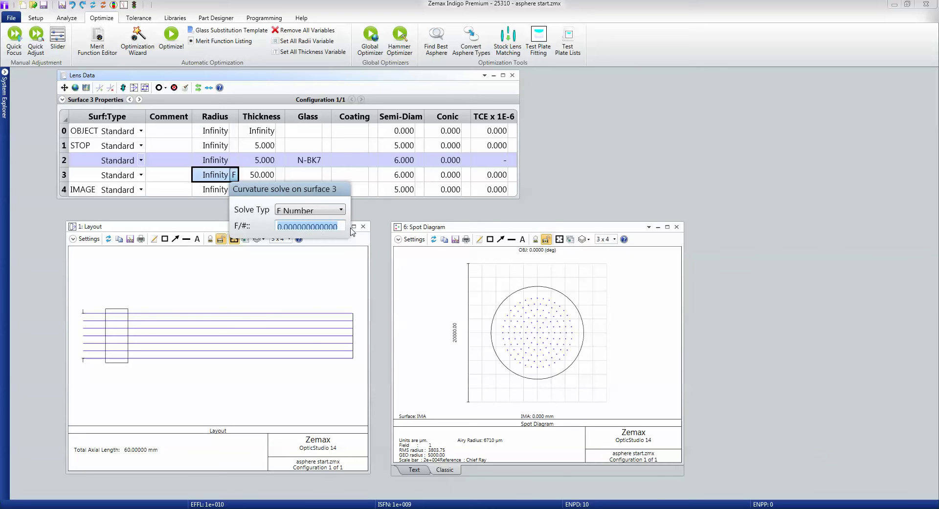
{"action": "type", "text": "5"}
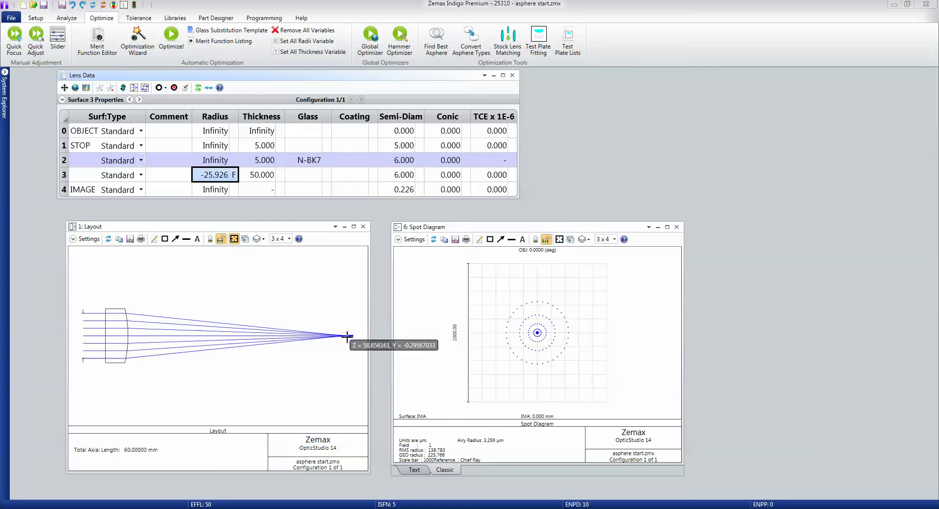
{"action": "left_click", "coordinate": [263, 178]}
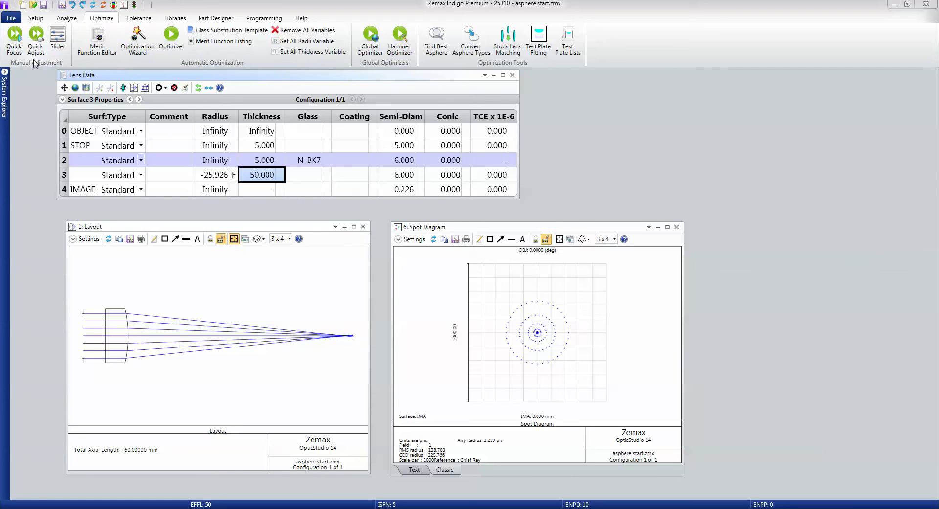
Quick Focus on Spot Size Radial, setting surface 3's thickness to 48.544 for a 47.954 µm RMS spot.
{"action": "left_click", "coordinate": [15, 45]}
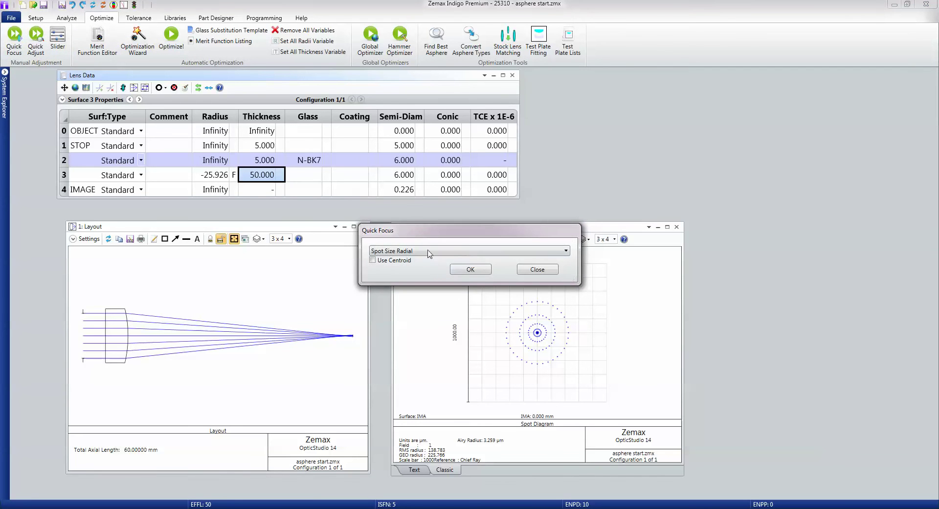
{"action": "left_click", "coordinate": [458, 269]}
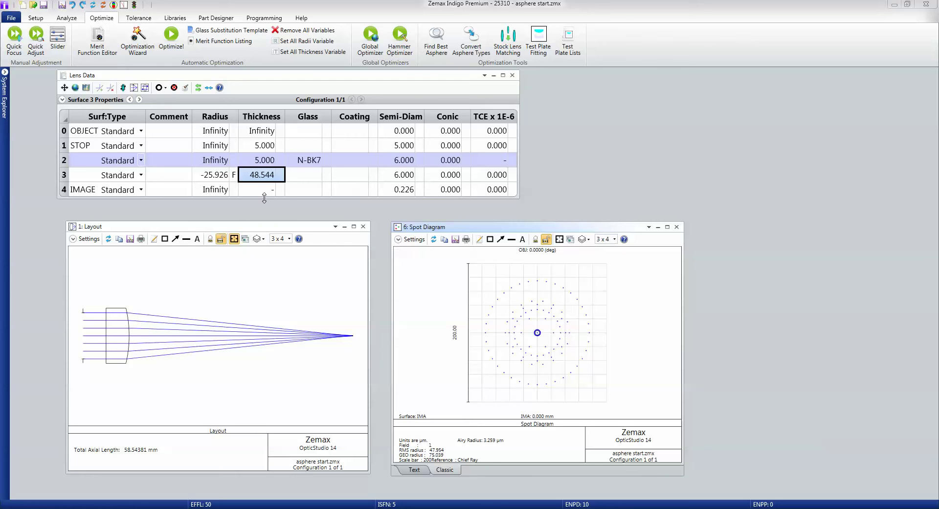
{"action": "left_click", "coordinate": [220, 163]}
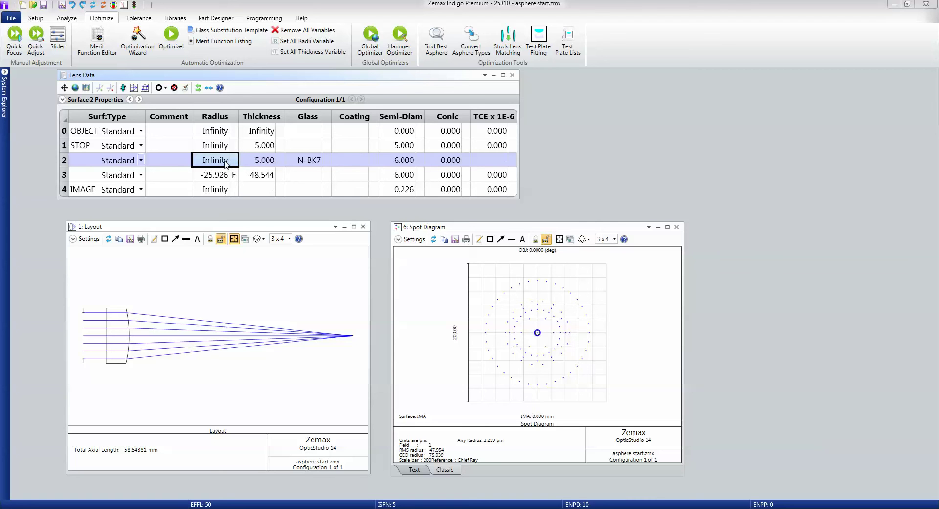
Mark surface 2's radius and surface 3's 48.544 thickness as Variable.
{"action": "key", "text": "ctrl+z"}
{"action": "left_click", "coordinate": [263, 176]}
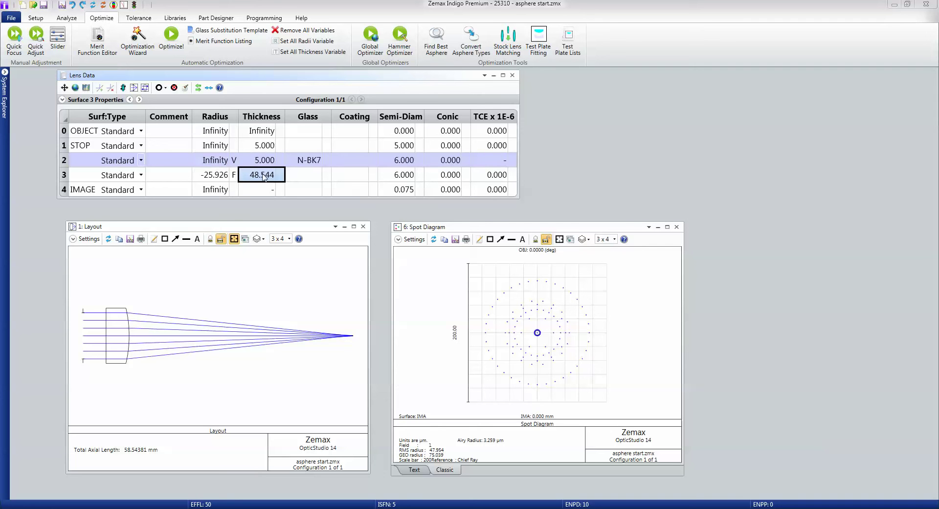
{"action": "left_click", "coordinate": [280, 174]}
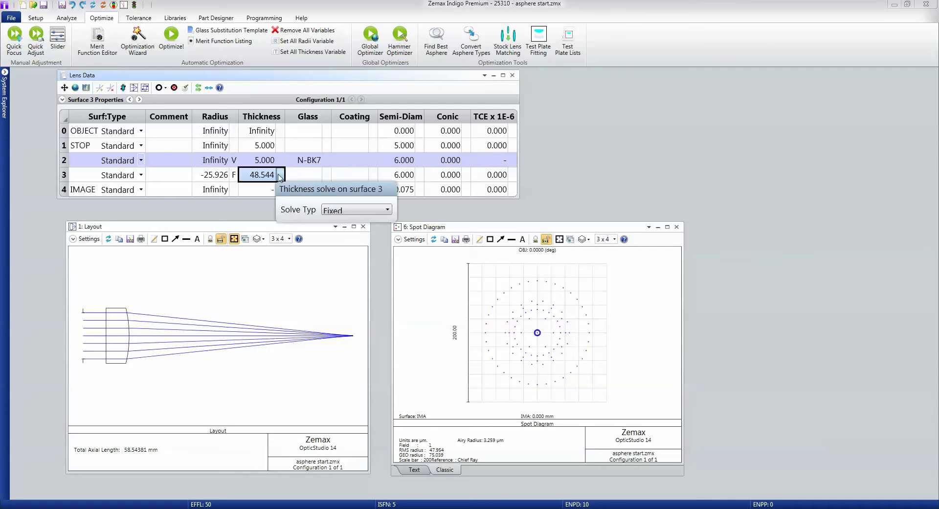
{"action": "left_click", "coordinate": [341, 212]}
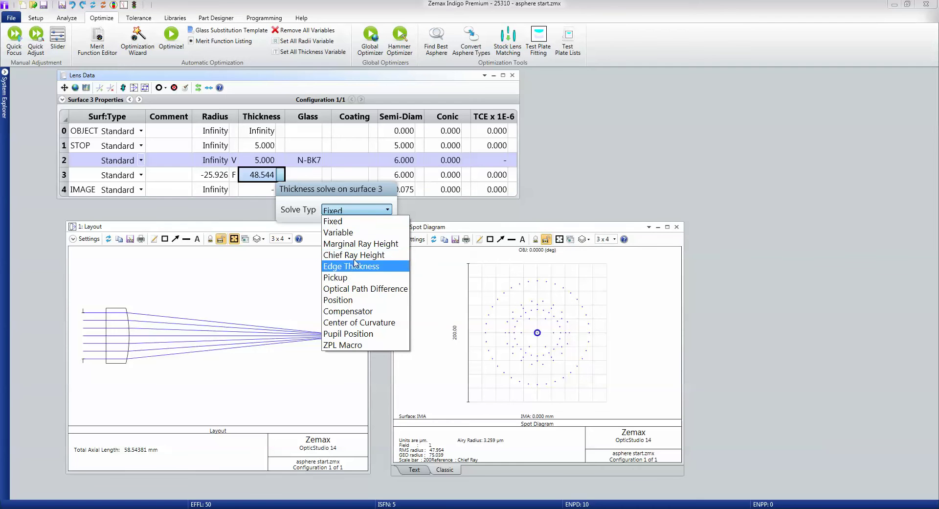
{"action": "left_click", "coordinate": [351, 238]}
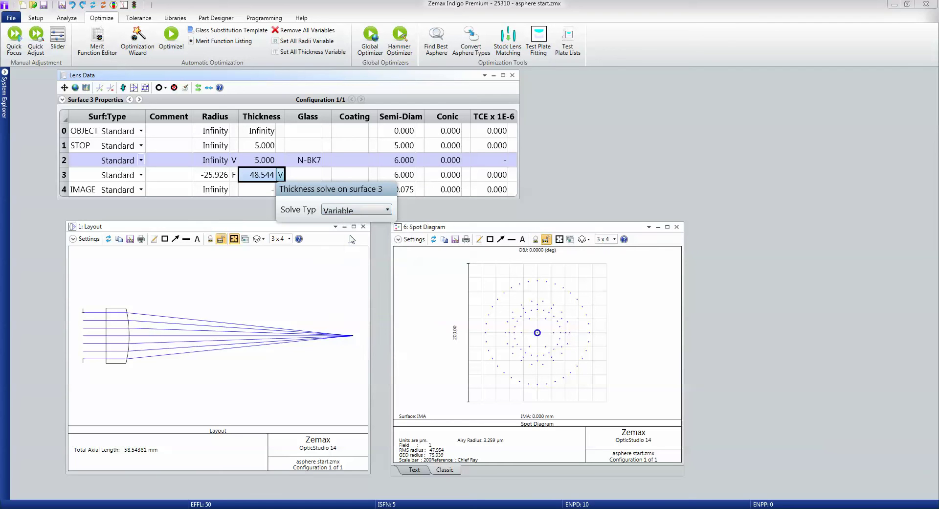
{"action": "left_click", "coordinate": [257, 189]}
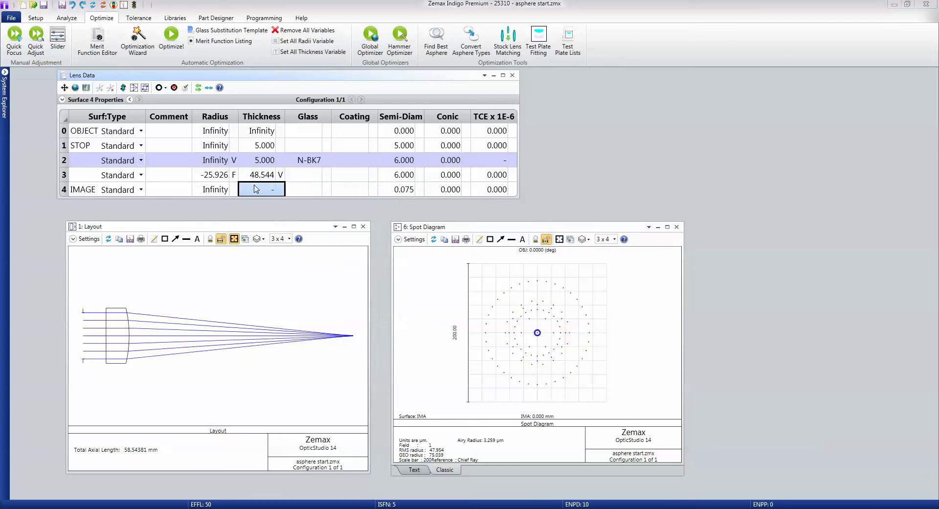
Apply an RMS Spot Radius merit function about the centroid with glass thickness 4–10, then close it.
{"action": "left_click", "coordinate": [138, 46]}
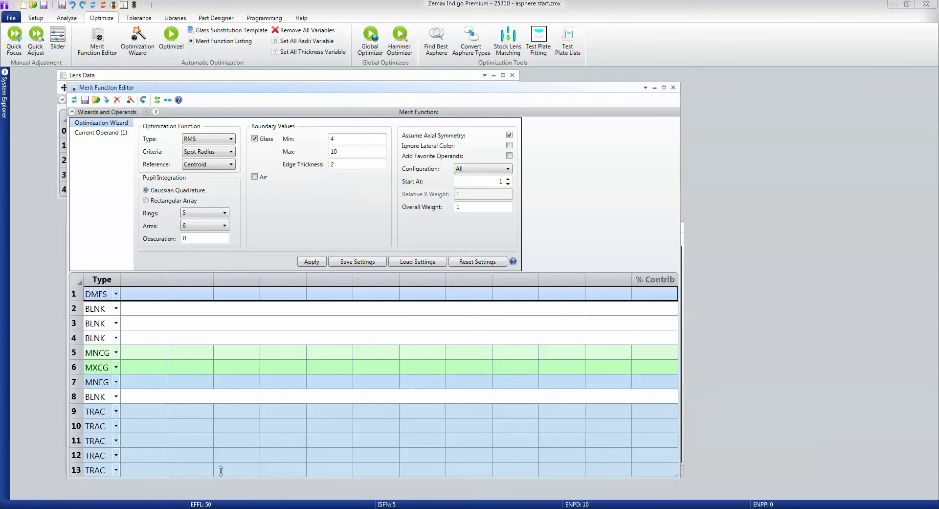
{"action": "left_click_drag", "start_coordinate": [222, 477], "coordinate": [213, 300]}
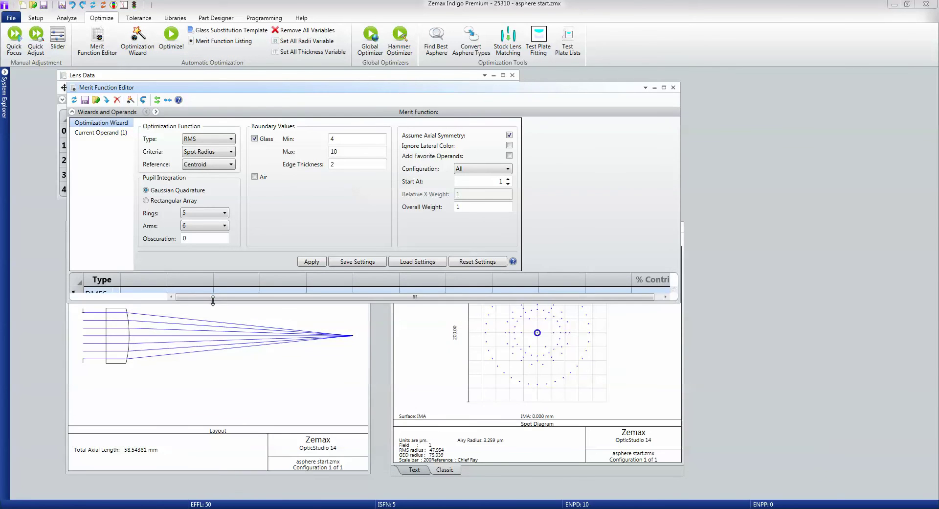
{"action": "left_click", "coordinate": [207, 152]}
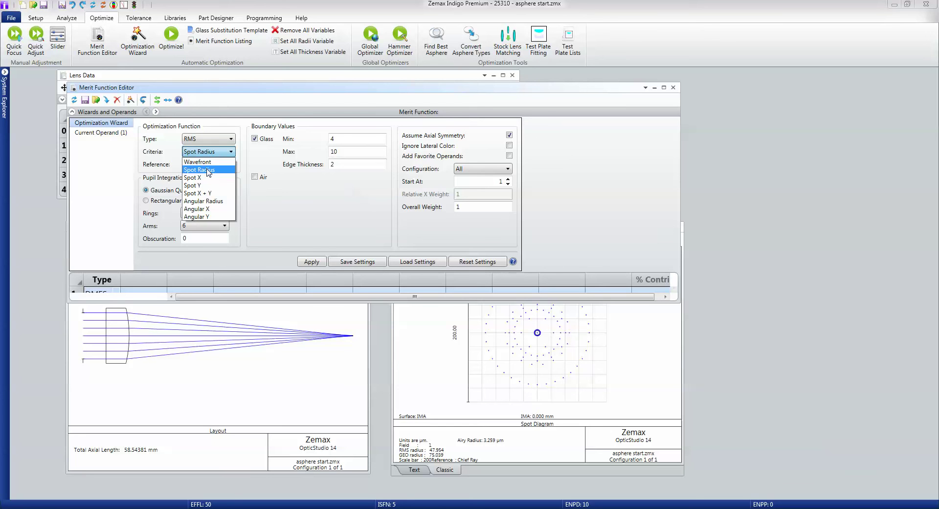
{"action": "left_click", "coordinate": [208, 170]}
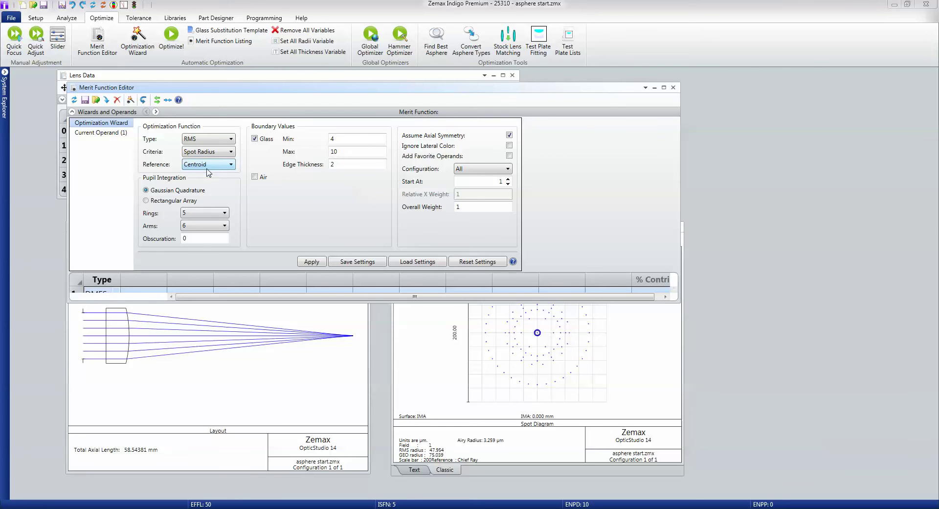
{"action": "double_click", "coordinate": [343, 163]}
{"action": "double_click", "coordinate": [342, 164]}
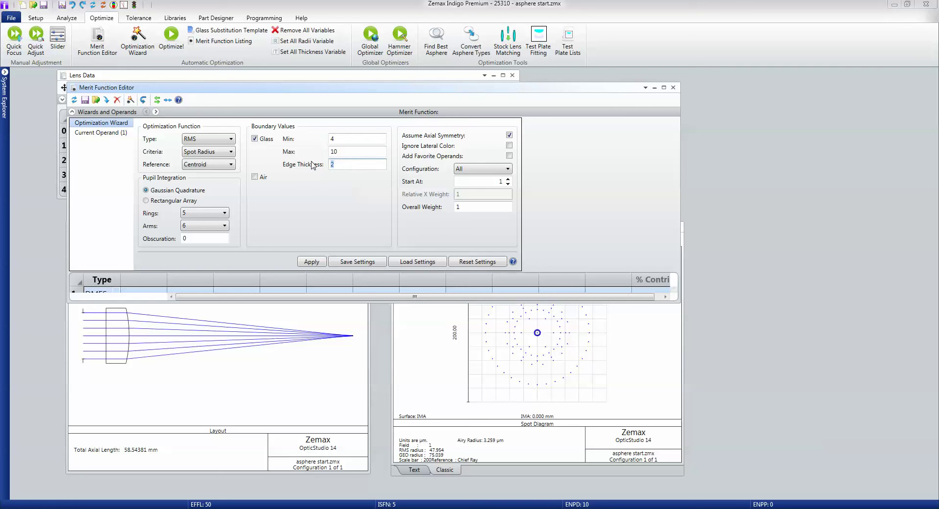
{"action": "left_click", "coordinate": [344, 139]}
{"action": "left_click", "coordinate": [345, 150]}
{"action": "left_click", "coordinate": [308, 264]}
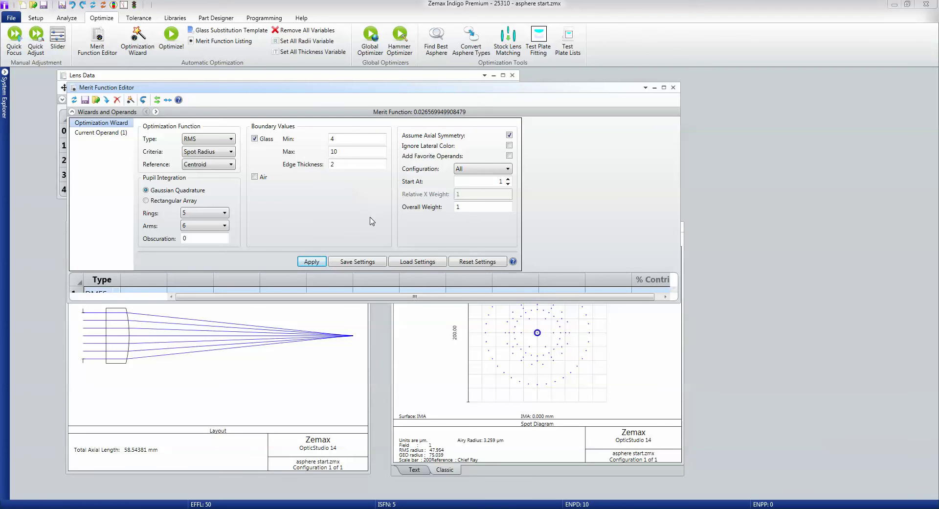
{"action": "left_click", "coordinate": [673, 87]}
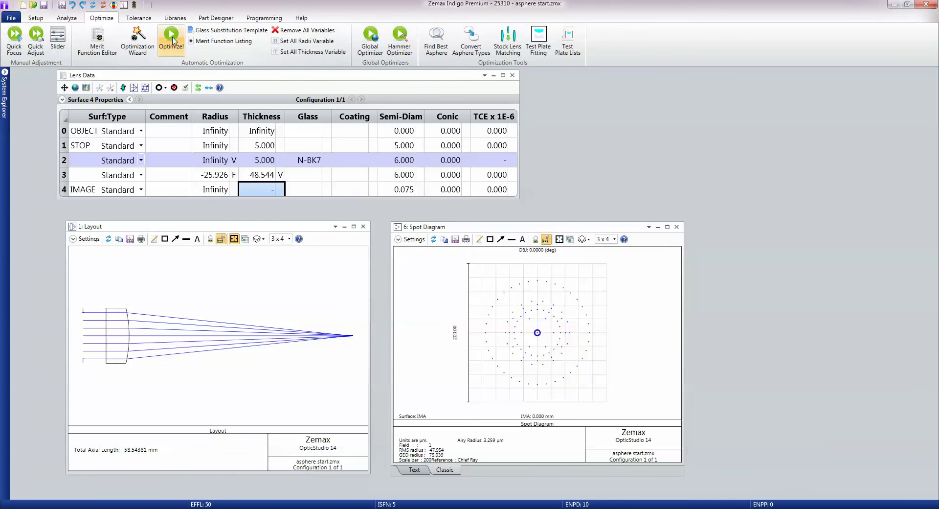
Run local optimization, giving radii 30.085 and -176.902, thickness 46.829, and a 10.839 µm spot.
{"action": "left_click", "coordinate": [171, 39]}
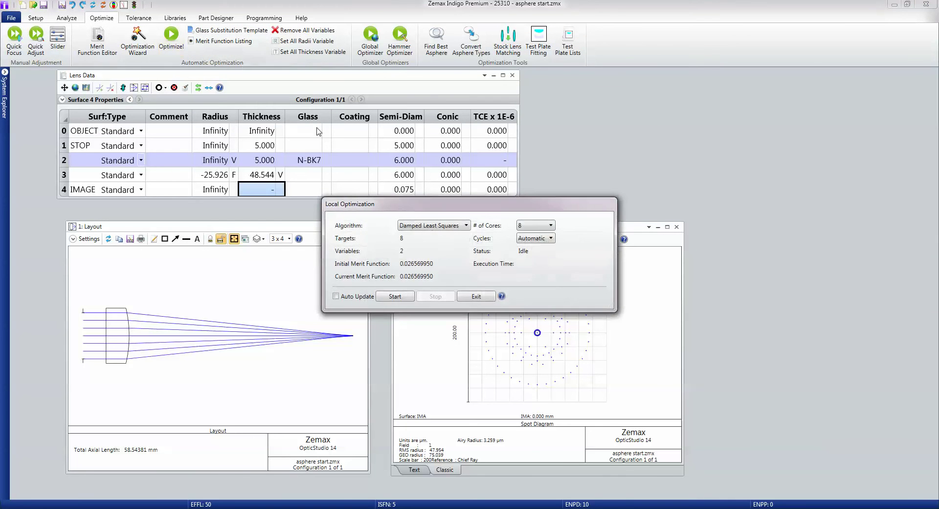
{"action": "left_click_drag", "start_coordinate": [377, 197], "coordinate": [590, 88]}
{"action": "left_click", "coordinate": [603, 175]}
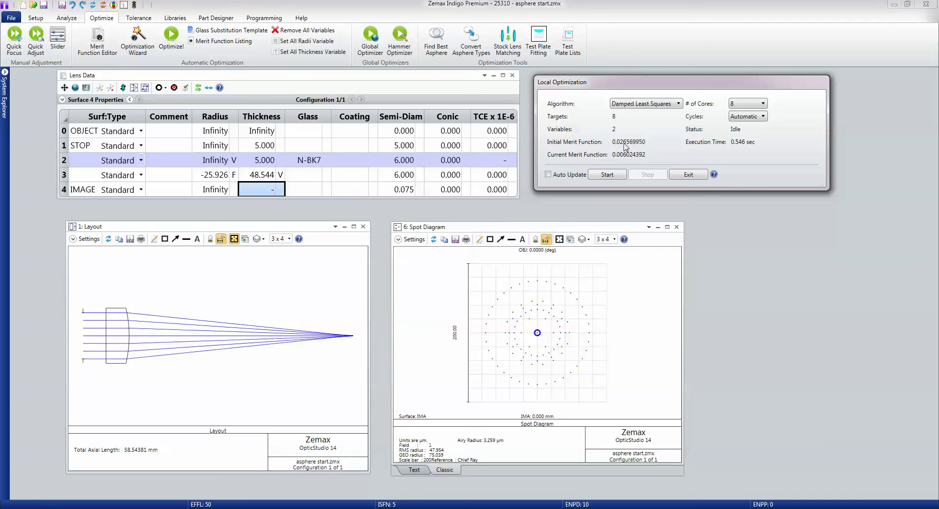
{"action": "left_click", "coordinate": [688, 175]}
{"action": "left_click", "coordinate": [310, 347]}
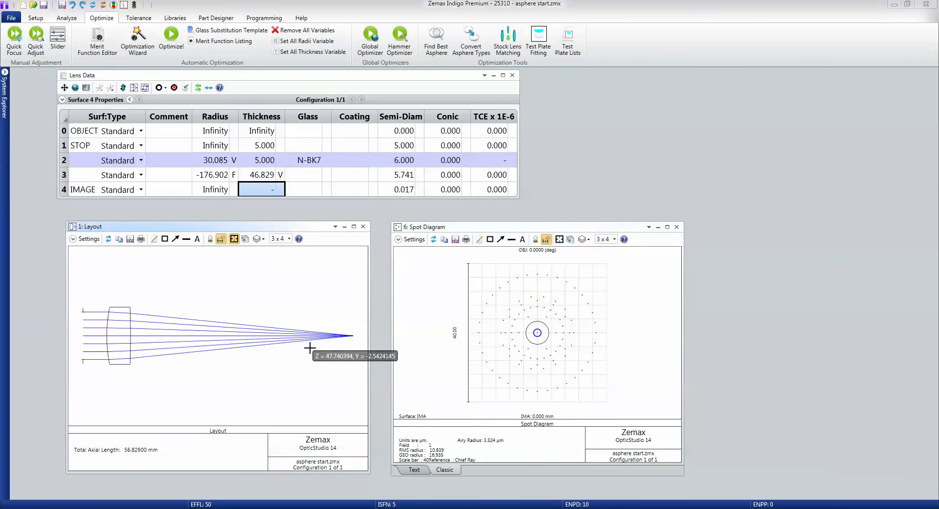
{"action": "left_click", "coordinate": [509, 380]}
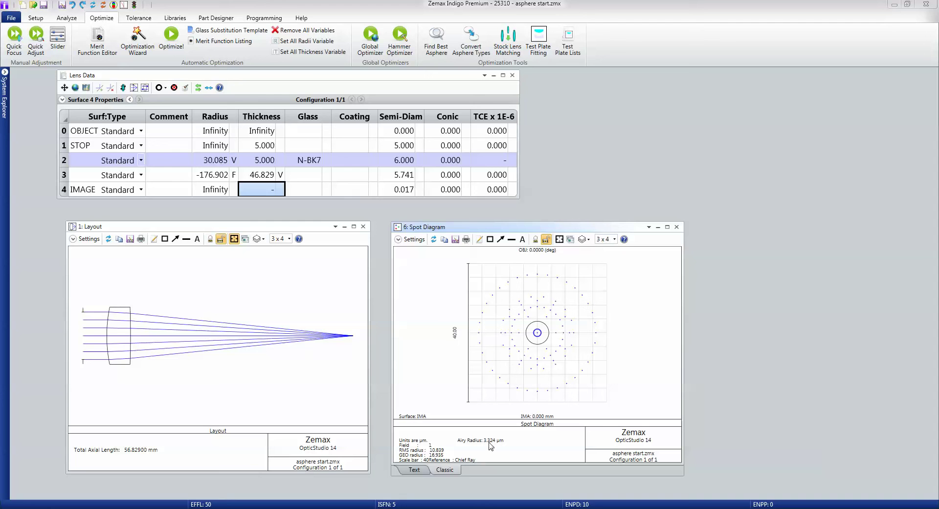
{"action": "left_click", "coordinate": [216, 163]}
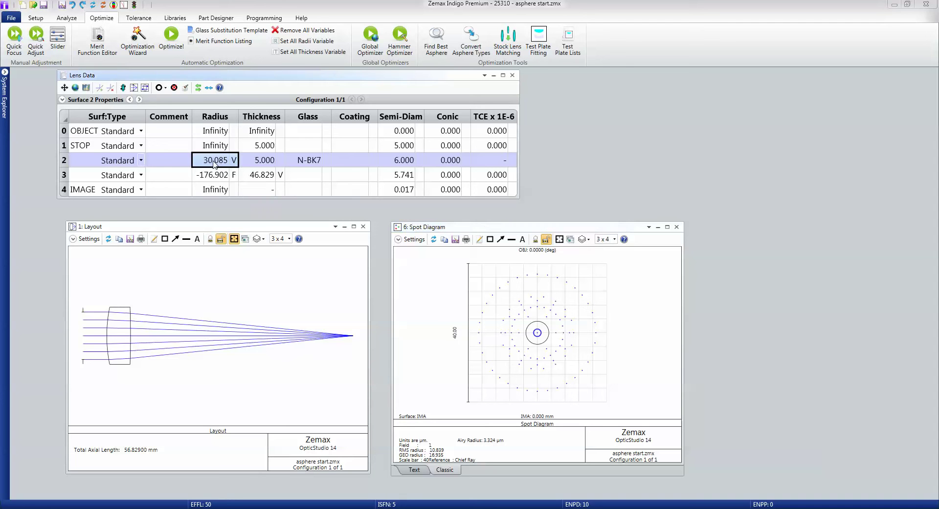
{"action": "left_click", "coordinate": [264, 179]}
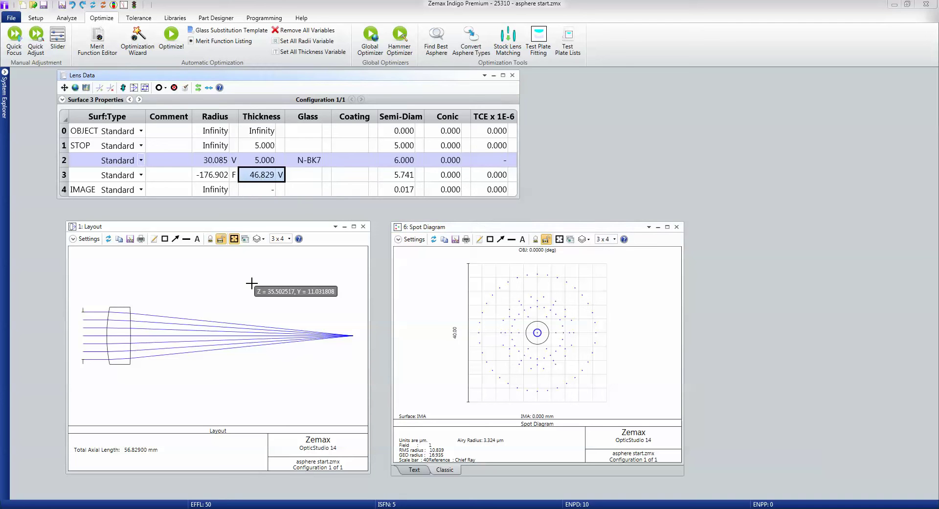
{"action": "left_click", "coordinate": [213, 179]}
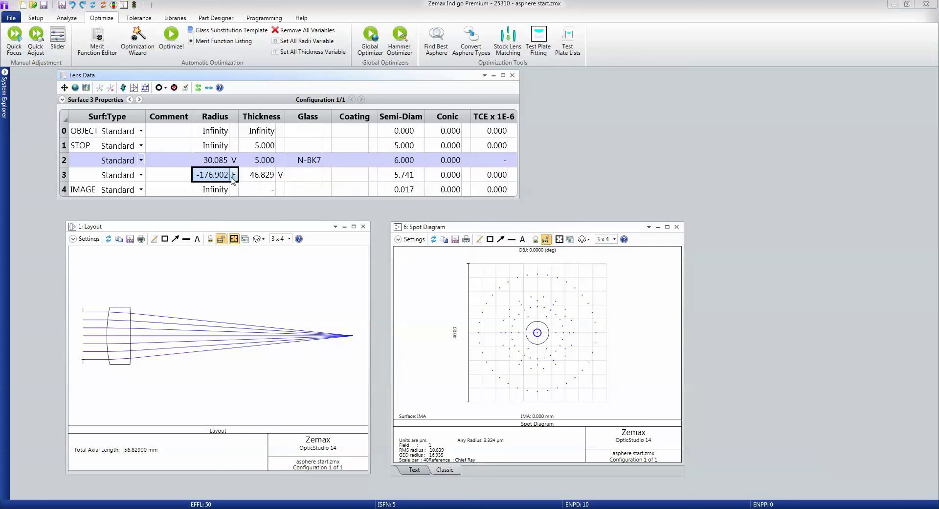